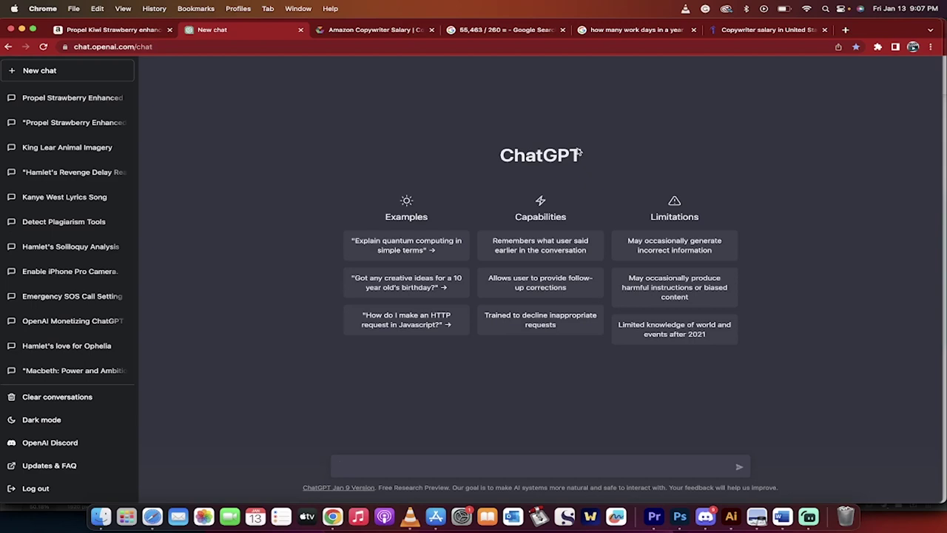
Review the Indeed and Amazon copywriter salary pages, the yearly work-days search and the 55,463 / 260 calculation.
{"action": "left_click", "coordinate": [767, 33]}
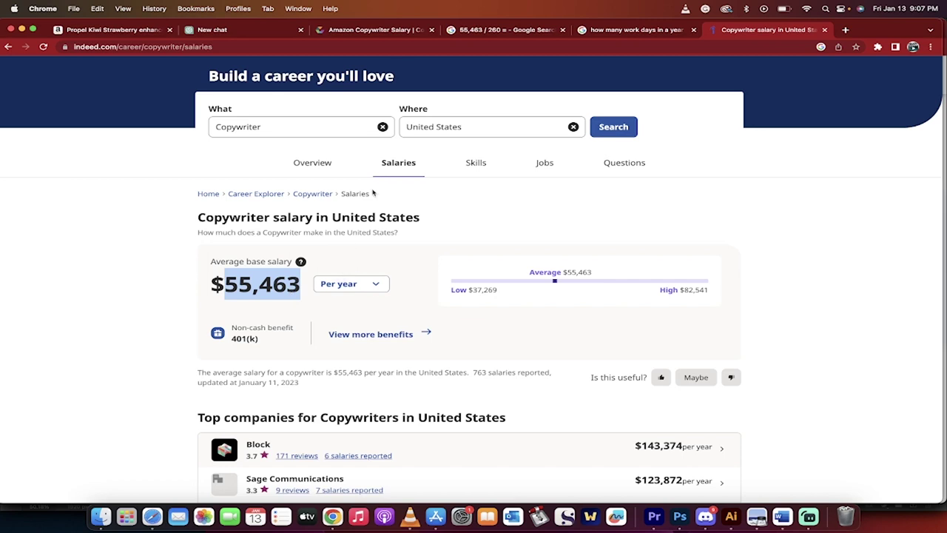
{"action": "left_click_drag", "start_coordinate": [373, 29], "coordinate": [626, 32]}
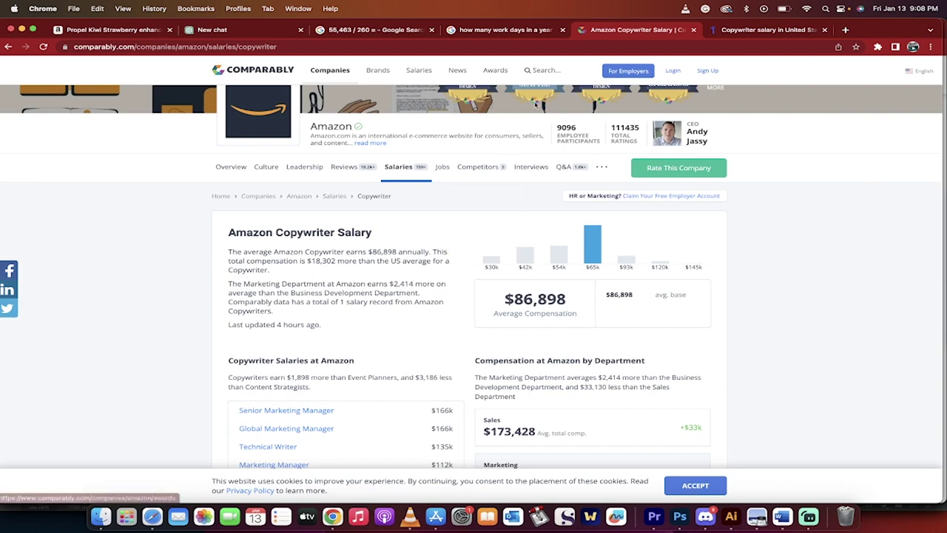
{"action": "left_click", "coordinate": [486, 30]}
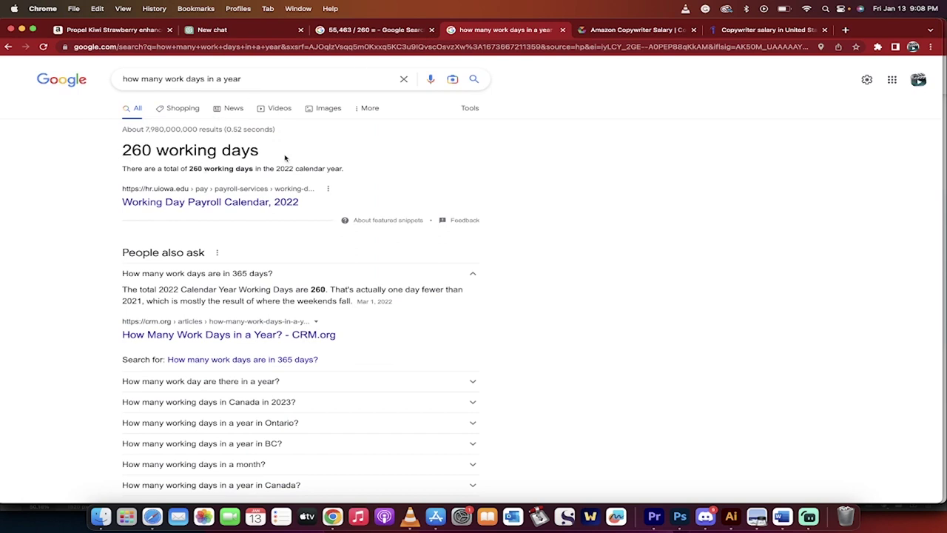
{"action": "left_click", "coordinate": [344, 33]}
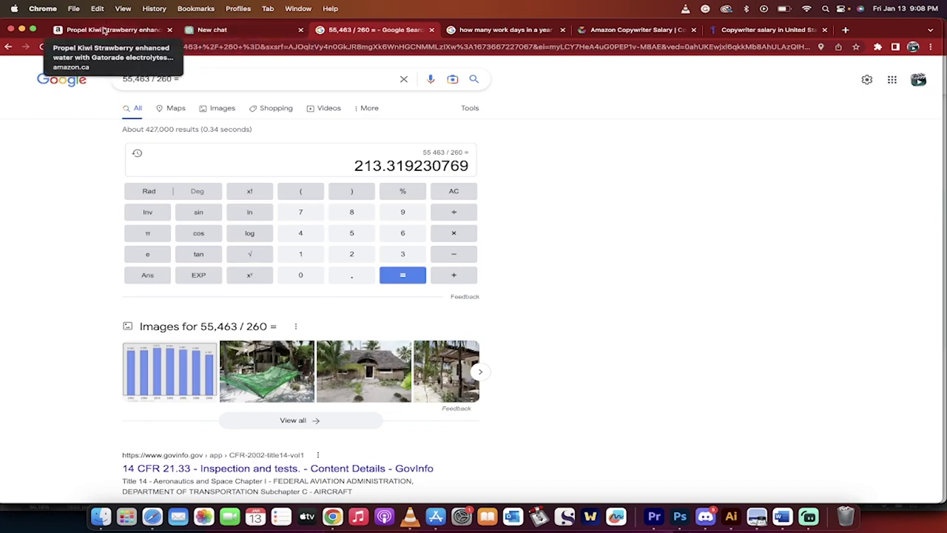
Switch to the Amazon.ca product page and search the store for energy+drink.
{"action": "left_click", "coordinate": [106, 31]}
{"action": "scroll", "coordinate": [142, 167], "scroll_direction": "up", "scroll_amount": 15}
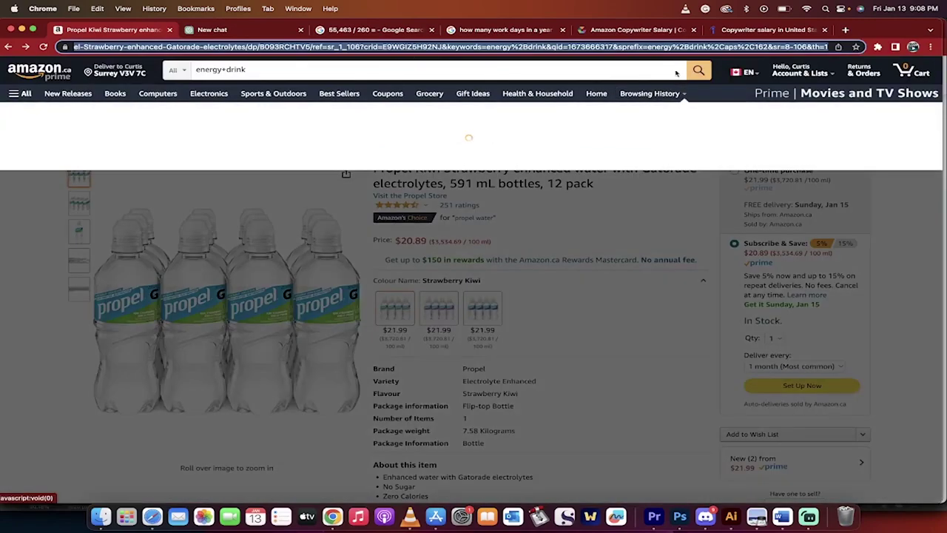
{"action": "left_click", "coordinate": [697, 70]}
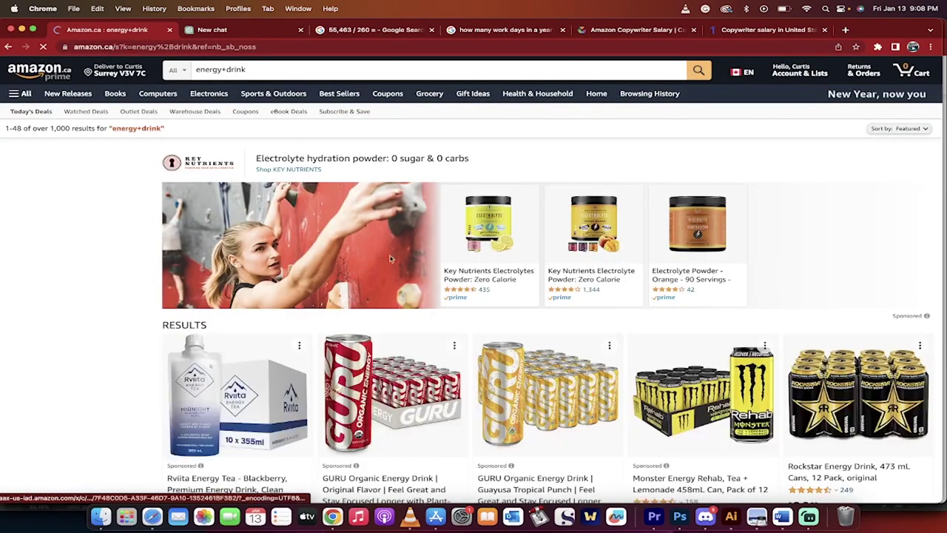
Browse the energy drink search results, examining the product titles, ratings and prices.
{"action": "scroll", "coordinate": [377, 279], "scroll_direction": "down", "scroll_amount": 5}
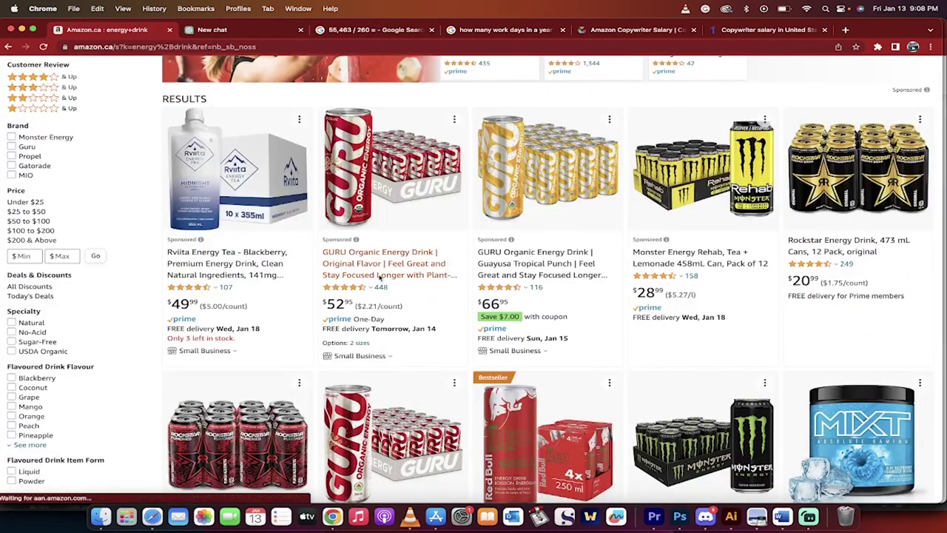
{"action": "scroll", "coordinate": [666, 288], "scroll_direction": "down", "scroll_amount": 2}
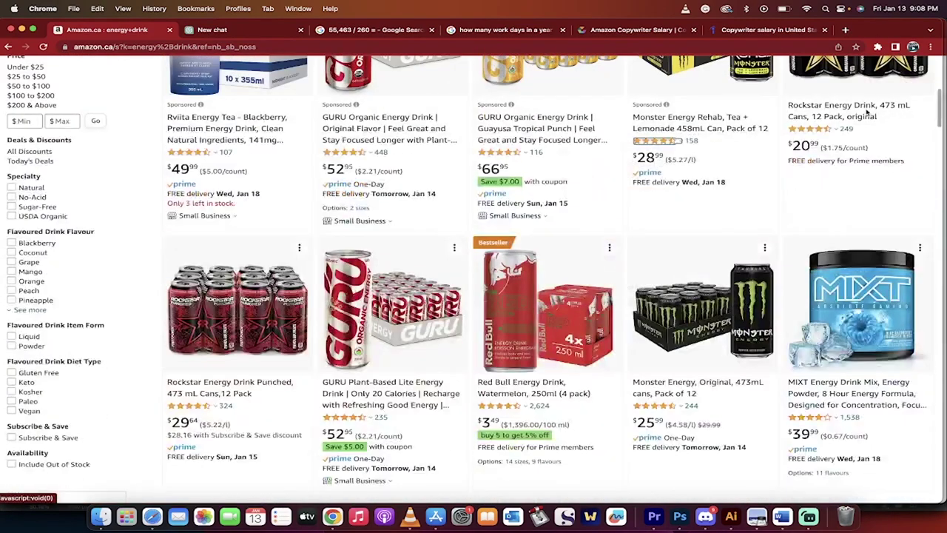
{"action": "scroll", "coordinate": [794, 263], "scroll_direction": "down", "scroll_amount": 3}
{"action": "scroll", "coordinate": [794, 263], "scroll_direction": "down", "scroll_amount": 3}
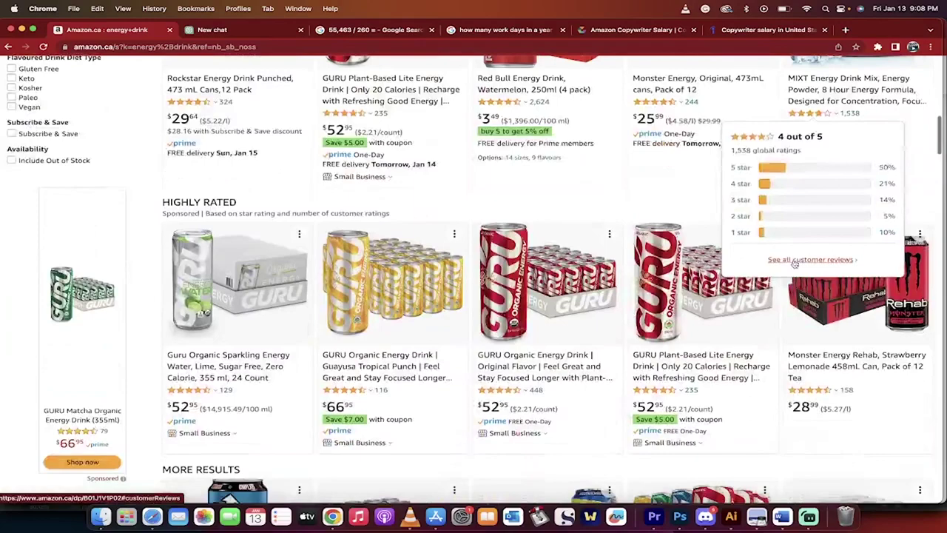
{"action": "scroll", "coordinate": [592, 370], "scroll_direction": "down", "scroll_amount": 6}
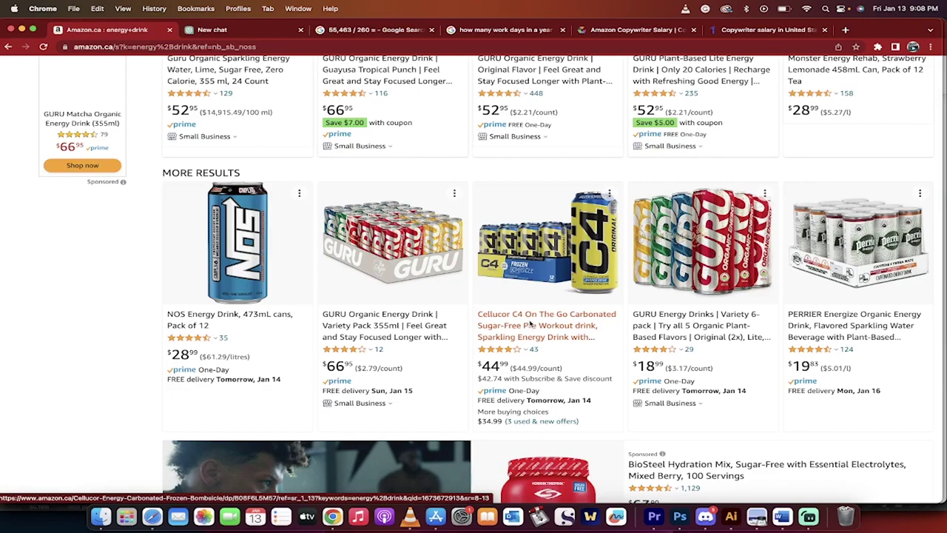
{"action": "scroll", "coordinate": [530, 322], "scroll_direction": "down", "scroll_amount": 10}
{"action": "scroll", "coordinate": [530, 323], "scroll_direction": "down", "scroll_amount": 3}
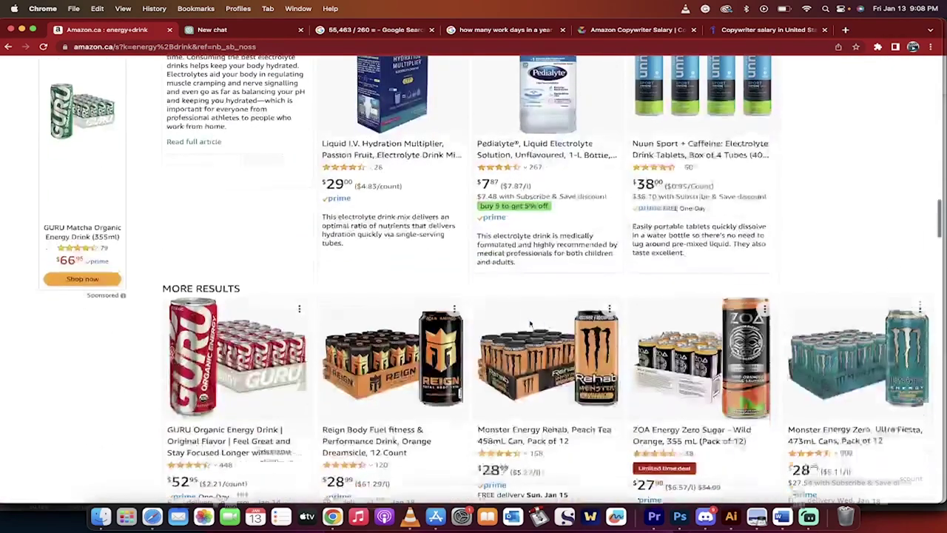
{"action": "scroll", "coordinate": [443, 318], "scroll_direction": "down", "scroll_amount": 2}
{"action": "scroll", "coordinate": [375, 312], "scroll_direction": "down", "scroll_amount": 2}
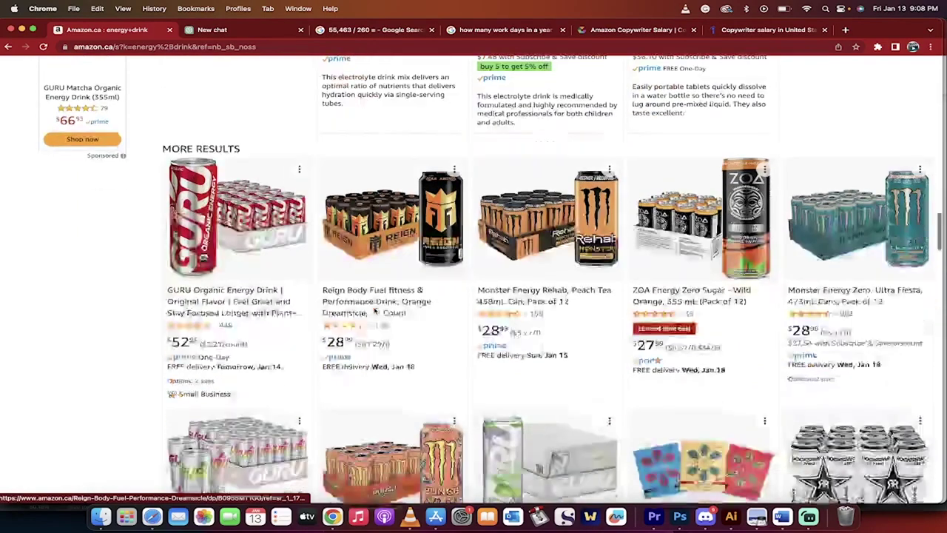
{"action": "scroll", "coordinate": [375, 312], "scroll_direction": "down", "scroll_amount": 10}
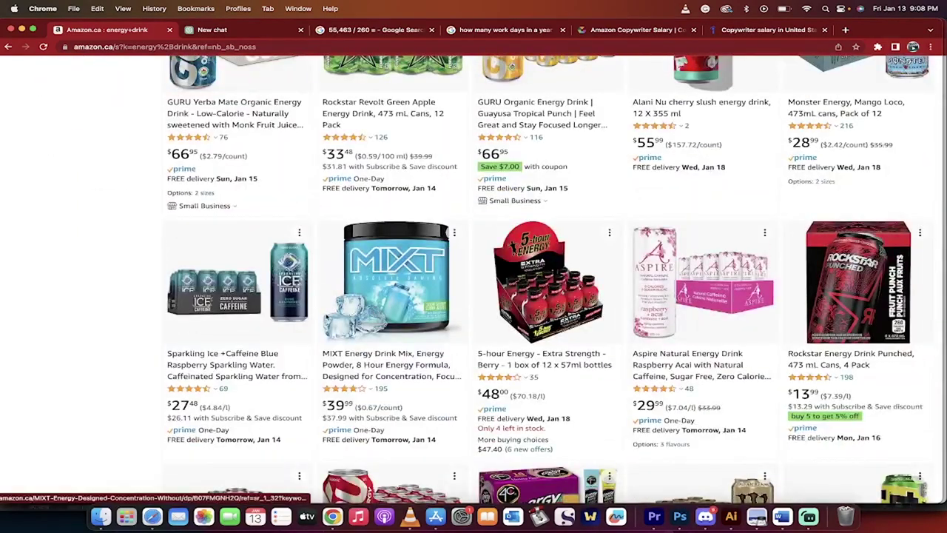
{"action": "scroll", "coordinate": [375, 312], "scroll_direction": "down", "scroll_amount": 5}
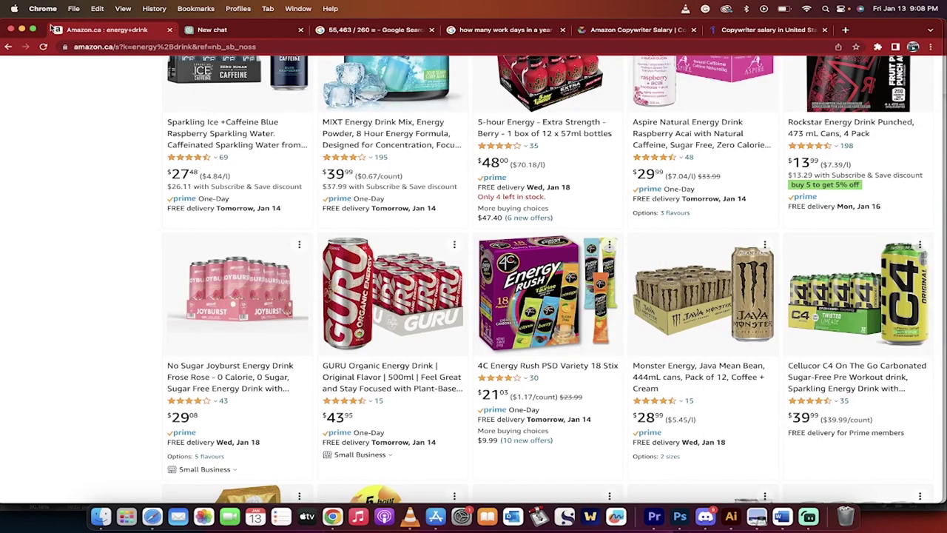
Return to the Propel Kiwi Strawberry product page and examine its technical details, ingredients and product description.
{"action": "left_click", "coordinate": [8, 46]}
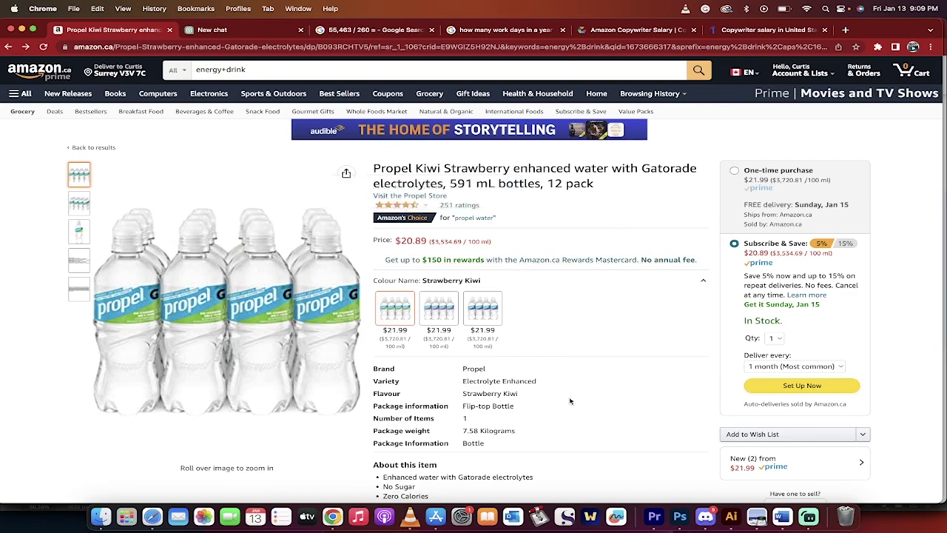
{"action": "scroll", "coordinate": [570, 401], "scroll_direction": "down", "scroll_amount": 6}
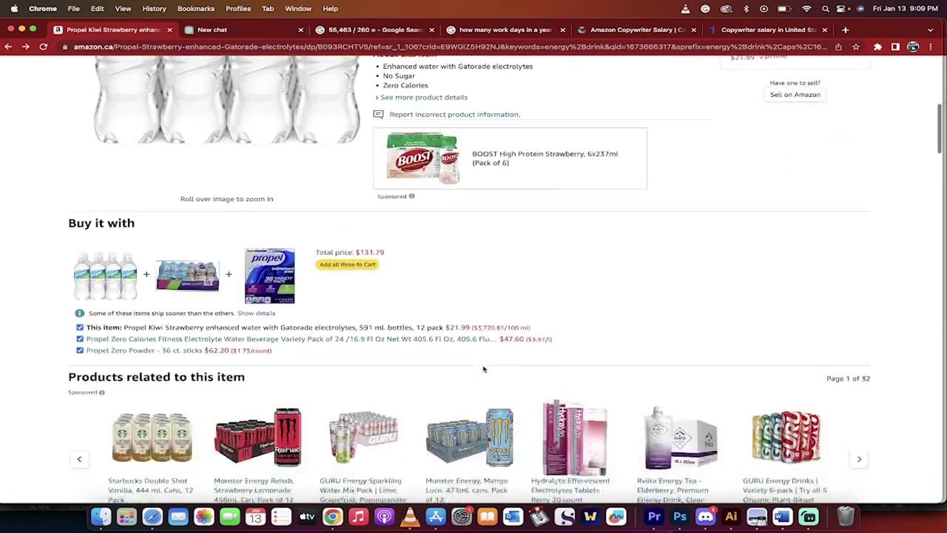
{"action": "scroll", "coordinate": [483, 368], "scroll_direction": "down", "scroll_amount": 7}
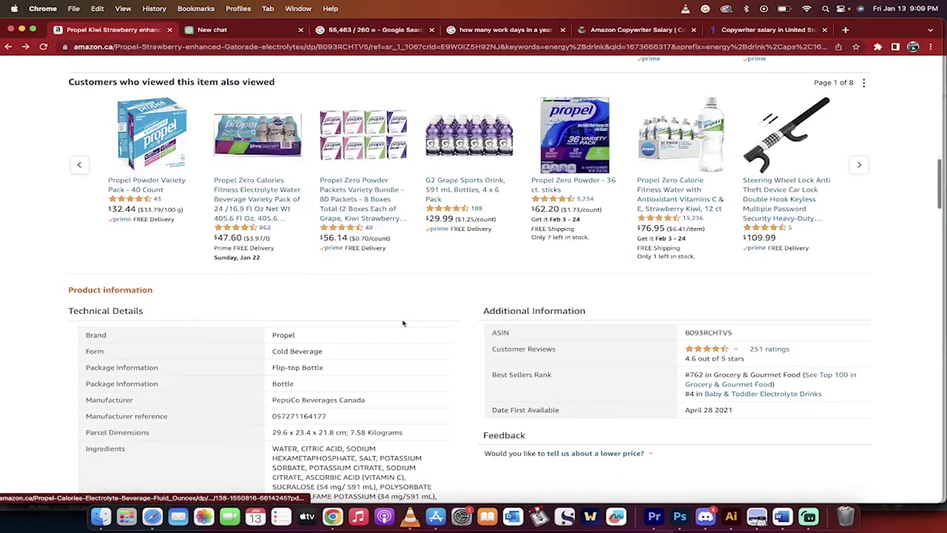
{"action": "scroll", "coordinate": [403, 322], "scroll_direction": "down", "scroll_amount": 4}
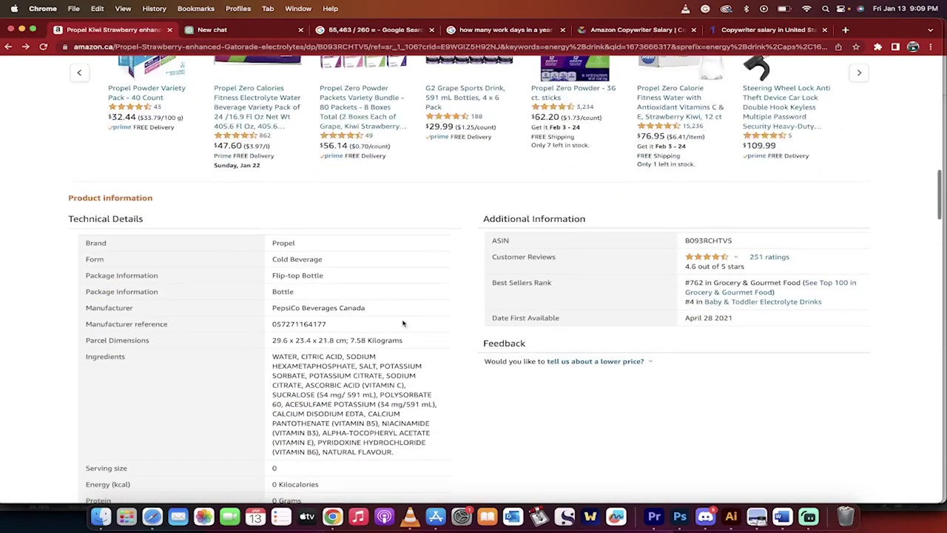
{"action": "scroll", "coordinate": [402, 320], "scroll_direction": "down", "scroll_amount": 3}
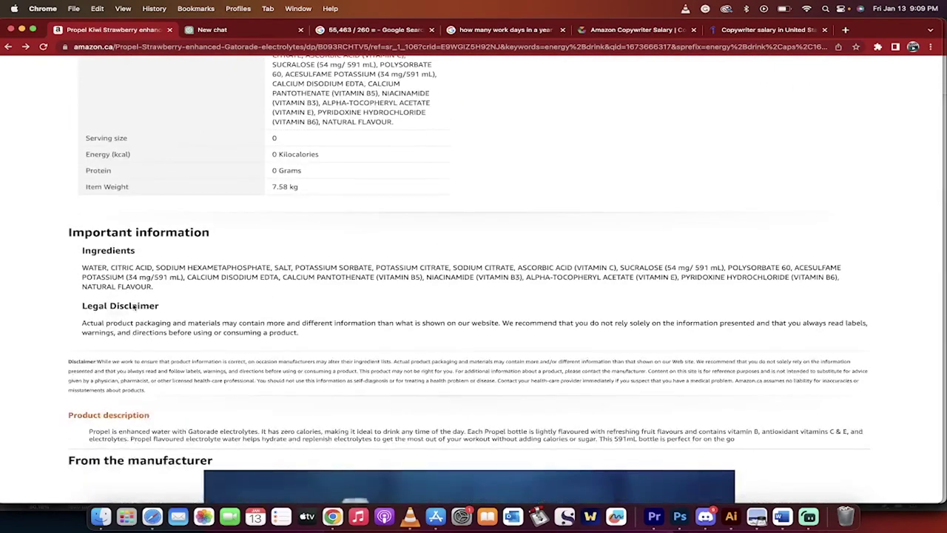
{"action": "scroll", "coordinate": [103, 326], "scroll_direction": "down", "scroll_amount": 2}
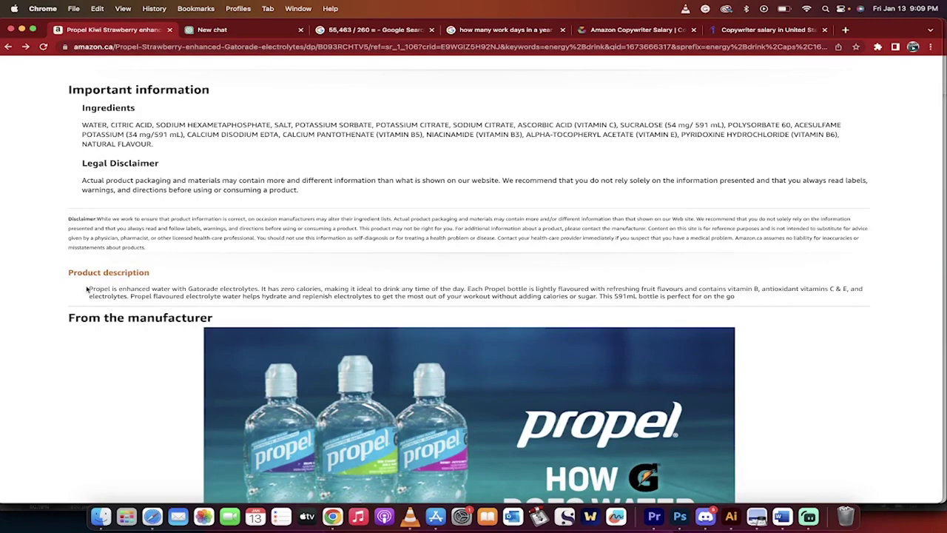
{"action": "left_click_drag", "start_coordinate": [88, 289], "coordinate": [135, 304]}
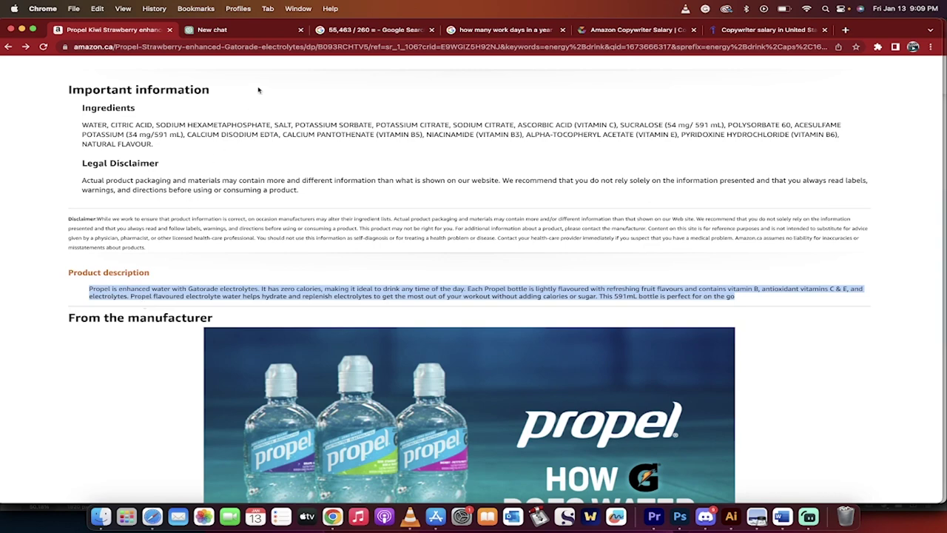
{"action": "left_click", "coordinate": [230, 31]}
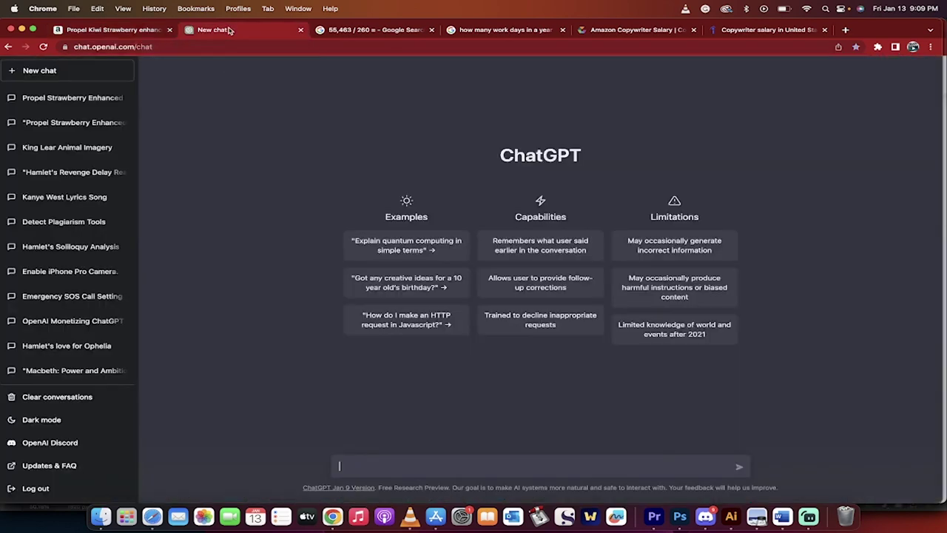
{"action": "left_click", "coordinate": [131, 33]}
{"action": "left_click", "coordinate": [194, 239]}
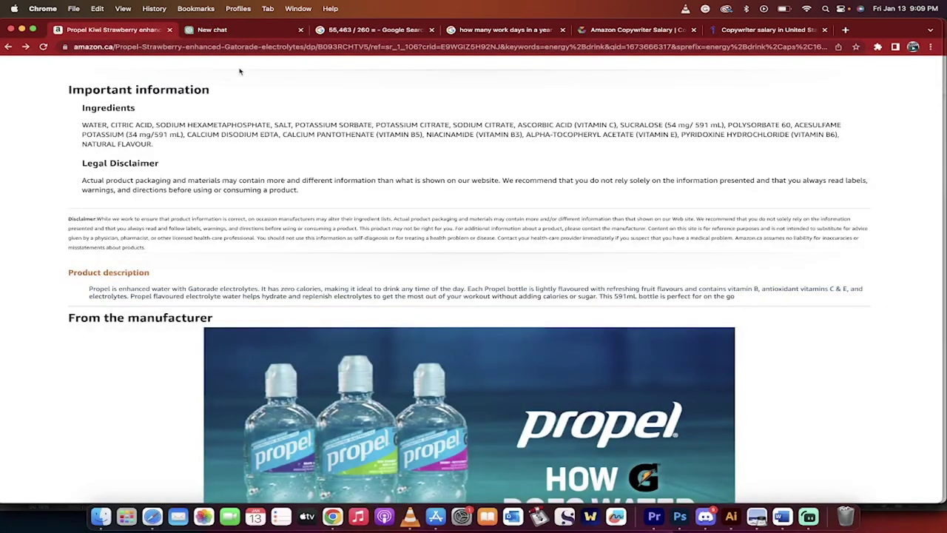
Copy the Propel product page's URL and ask ChatGPT to write a 1,500 word amazon product description for the product at that link.
{"action": "left_click", "coordinate": [260, 49]}
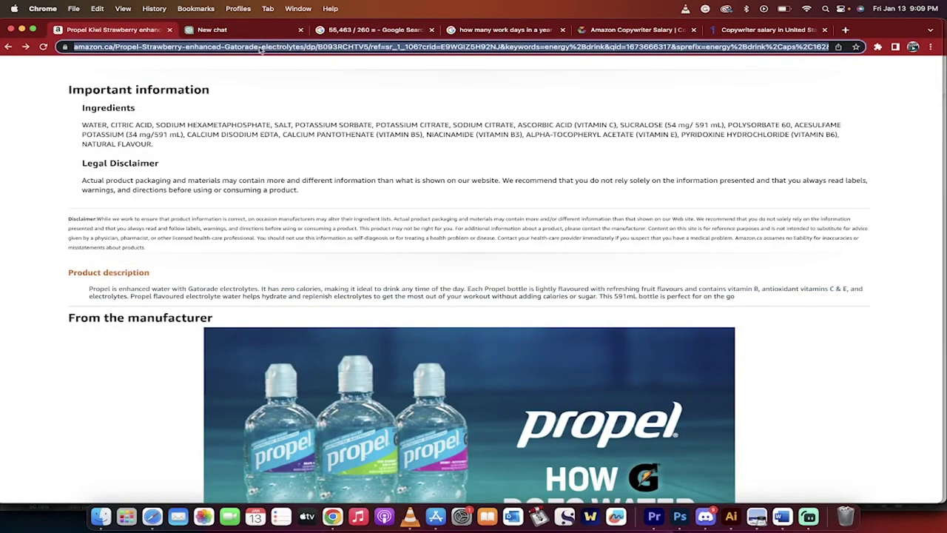
{"action": "key", "text": "super+c"}
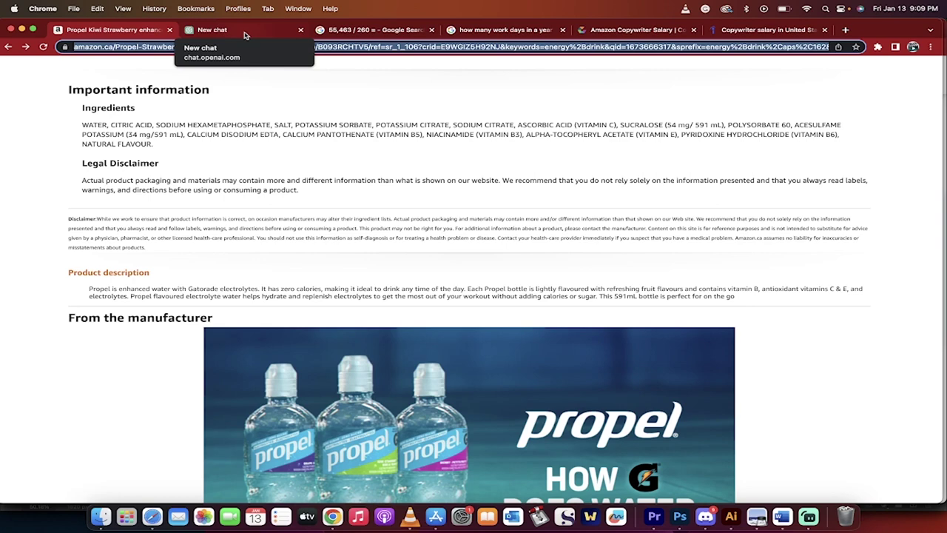
{"action": "left_click", "coordinate": [245, 33]}
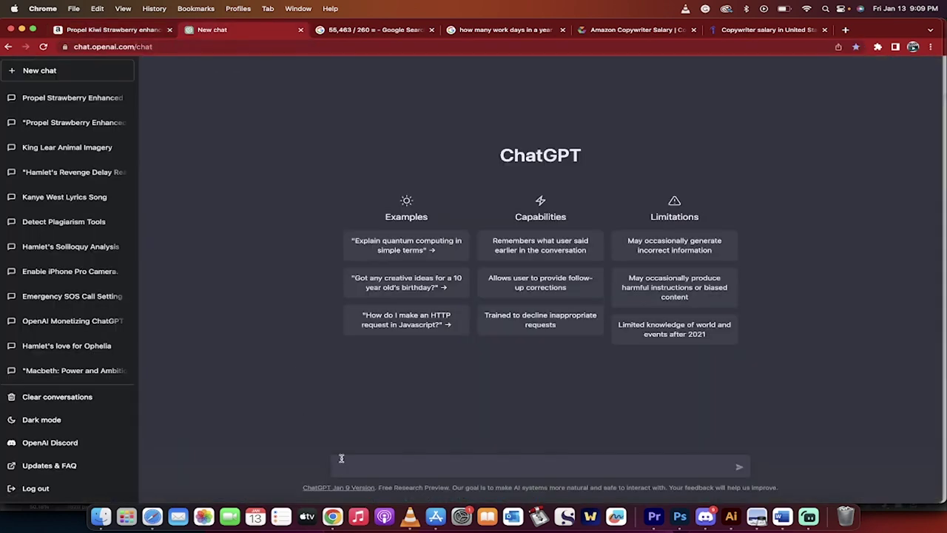
{"action": "type", "text": "write a 1,500 word amazon produ"}
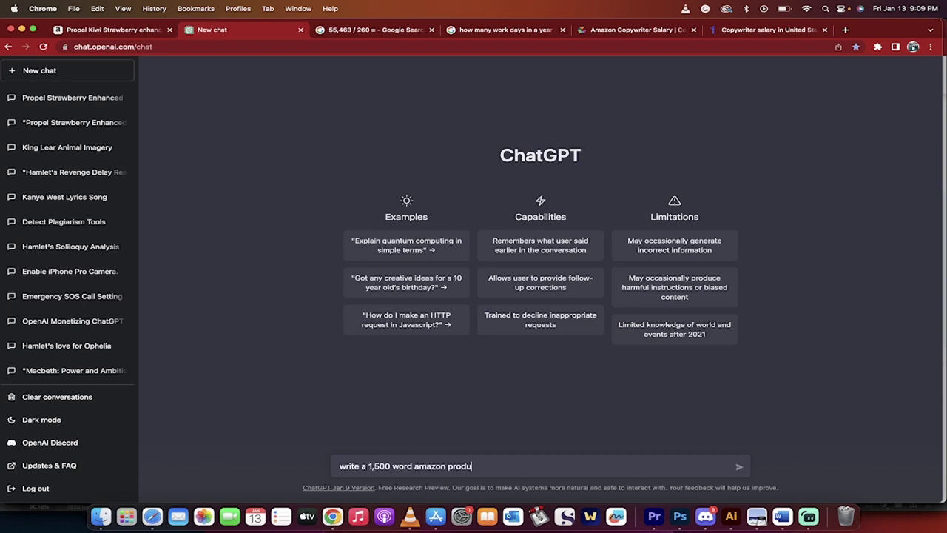
{"action": "type", "text": "ct description for the following "}
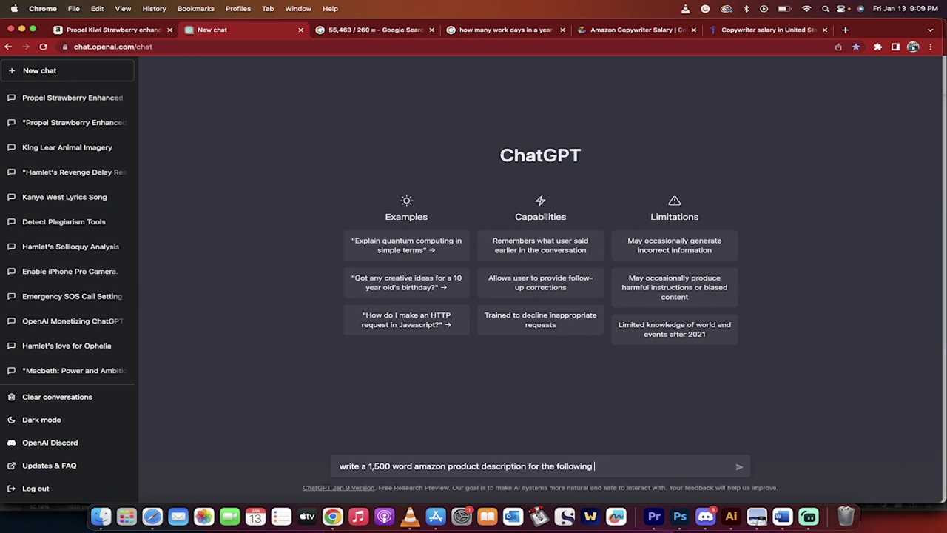
{"action": "type", "text": "product -"}
{"action": "key", "text": "super+v"}
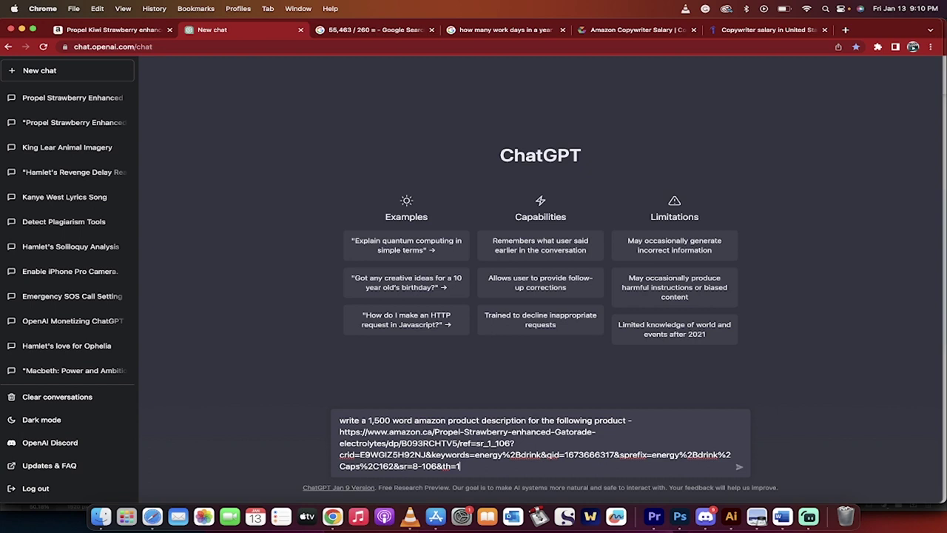
{"action": "key", "text": "Return"}
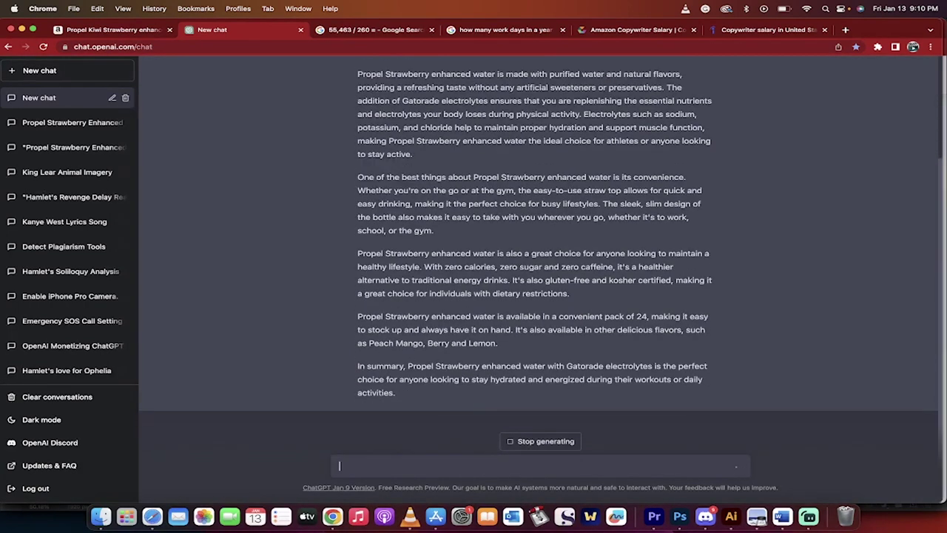
Tell ChatGPT the description is great and ask it to re-write it with a 20 - 40 year old target market in mind.
{"action": "type", "text": "This is "}
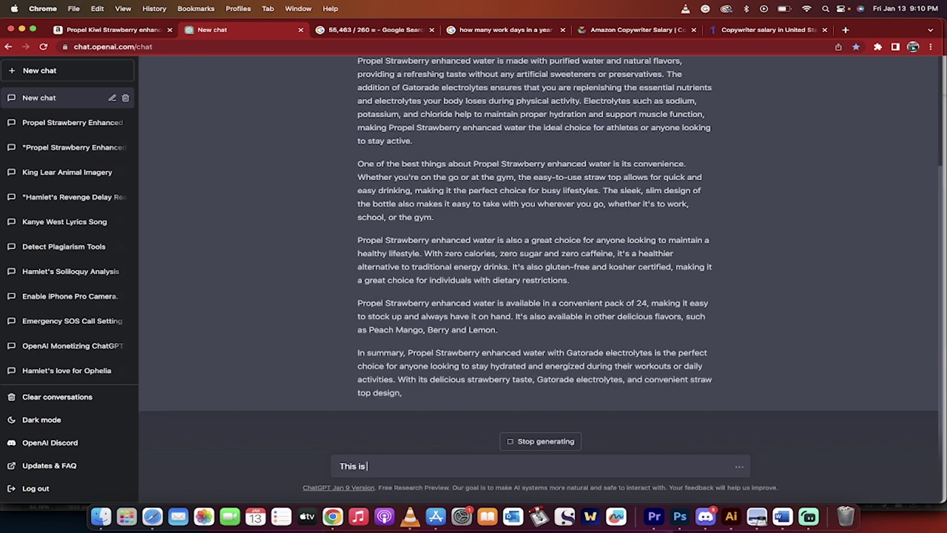
{"action": "type", "text": "great! Can"}
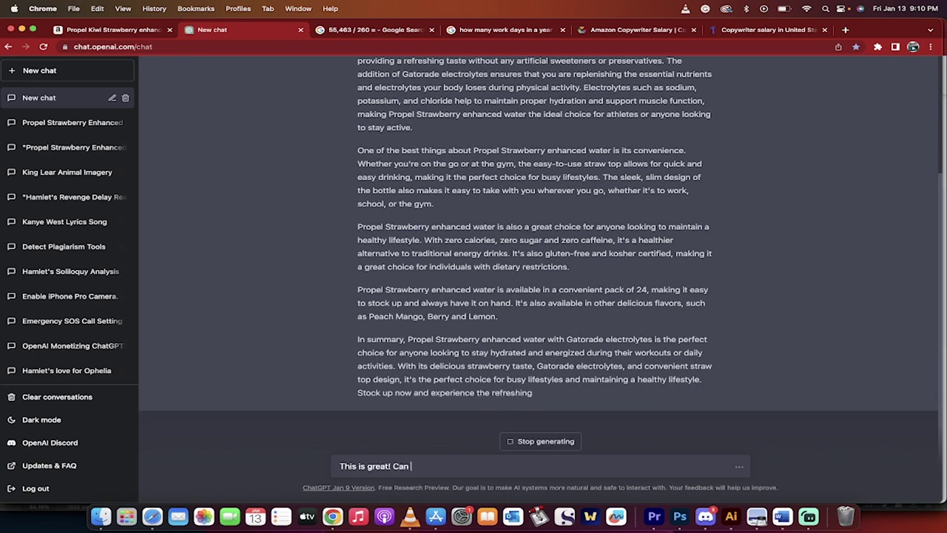
{"action": "type", "text": " you re-write this "}
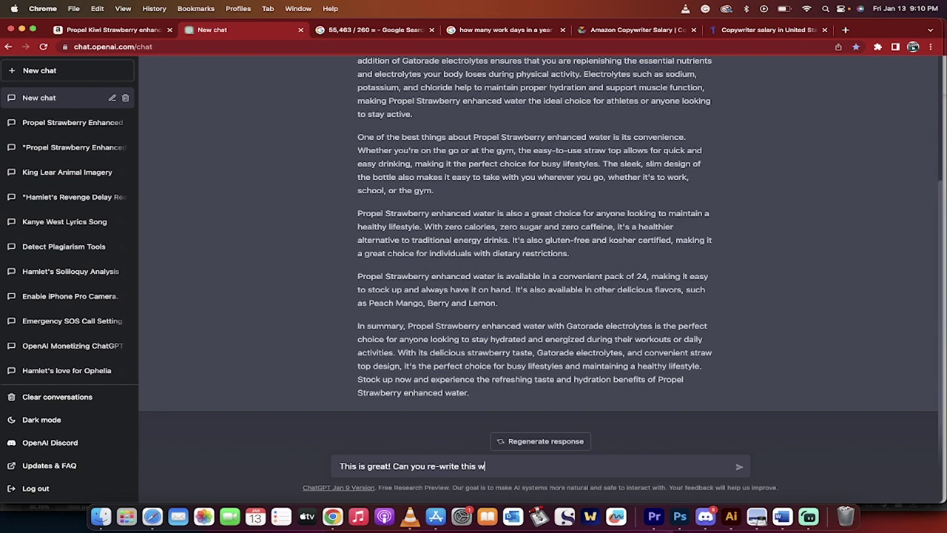
{"action": "type", "text": "with a "}
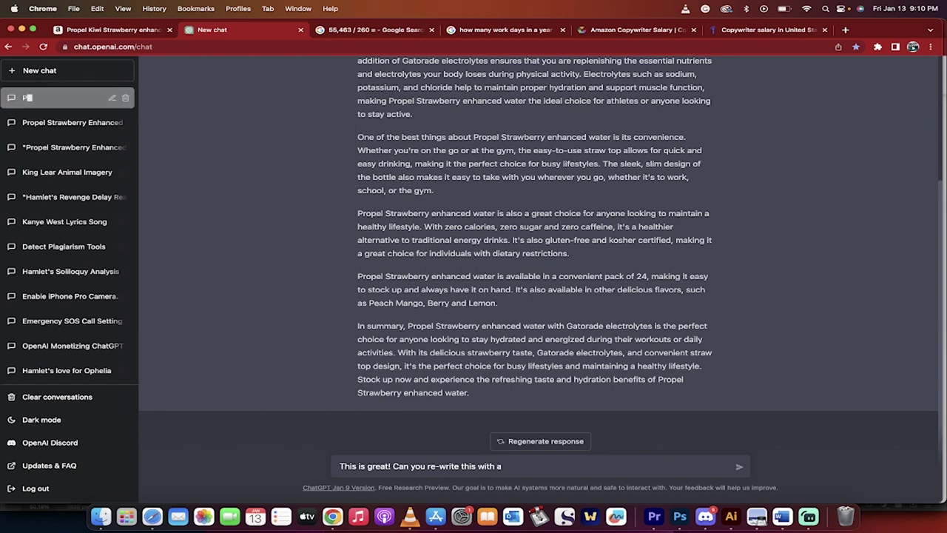
{"action": "type", "text": "20 - 40 year old target market in mind"}
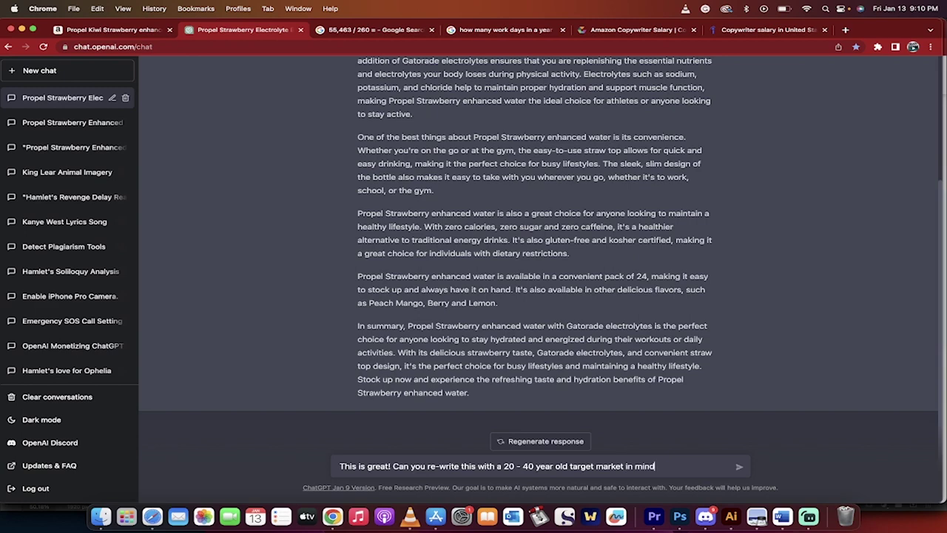
{"action": "key", "text": "Return"}
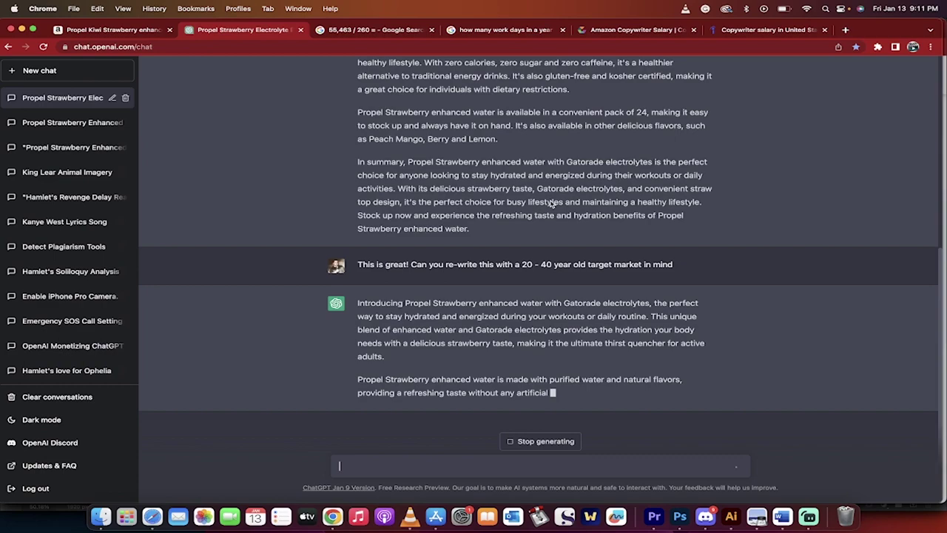
Switch to the Word document and review the Propel product descriptions saved there.
{"action": "left_click", "coordinate": [782, 515]}
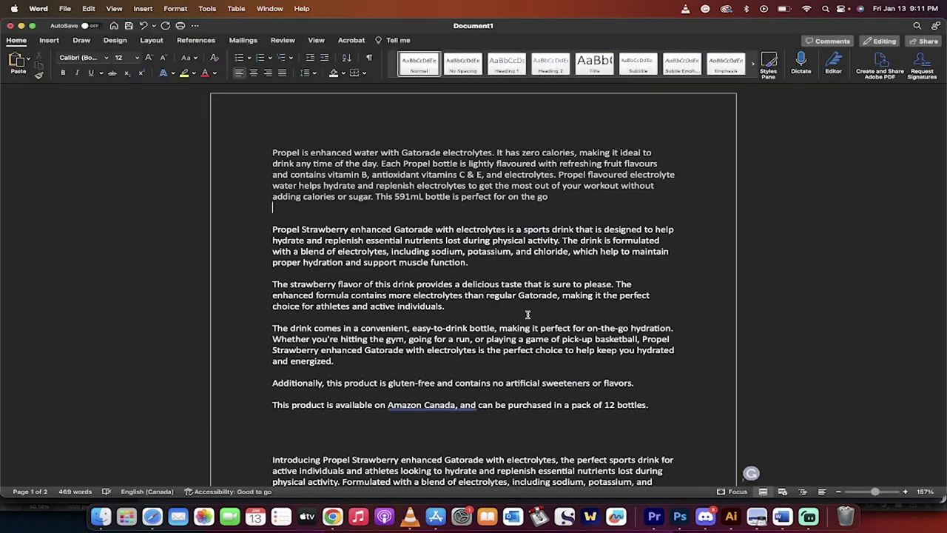
{"action": "scroll", "coordinate": [473, 298], "scroll_direction": "down", "scroll_amount": 3}
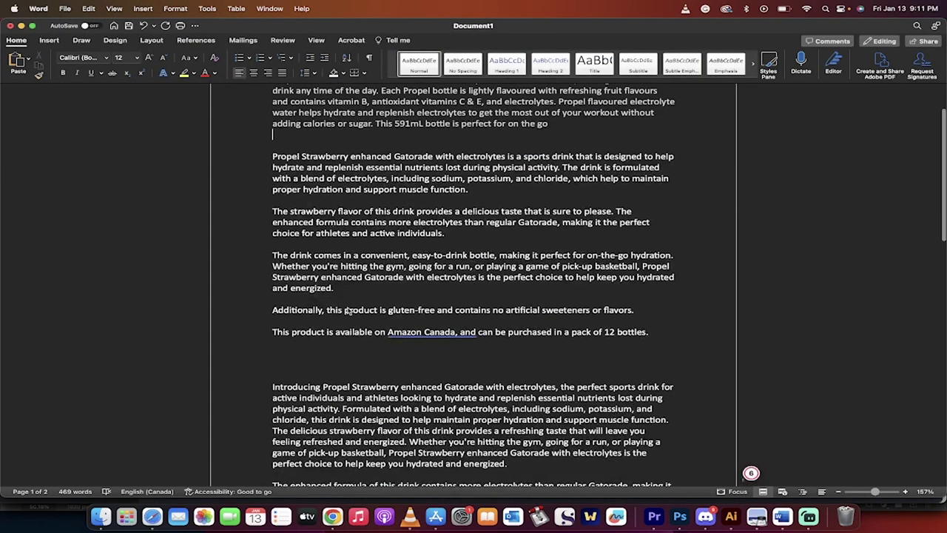
{"action": "scroll", "coordinate": [347, 310], "scroll_direction": "up", "scroll_amount": 2}
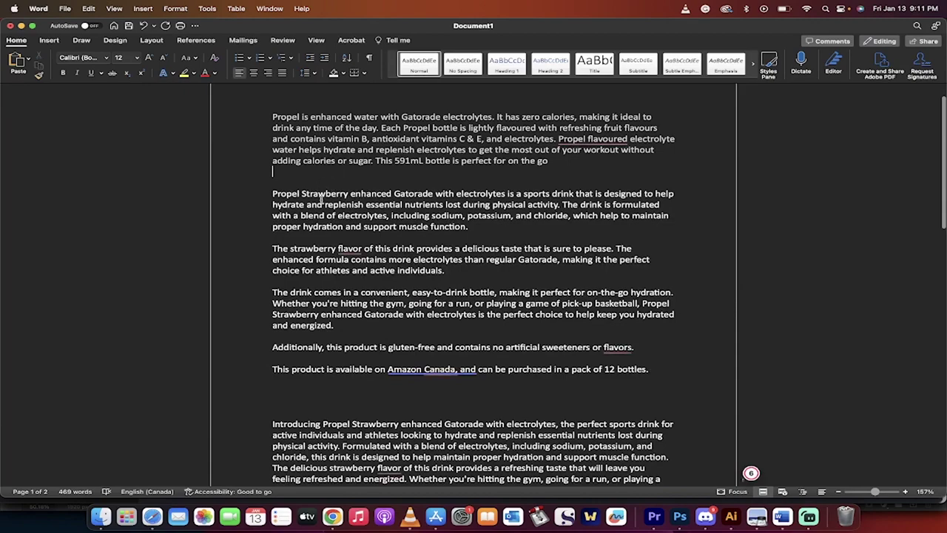
{"action": "scroll", "coordinate": [318, 214], "scroll_direction": "down", "scroll_amount": 2}
{"action": "scroll", "coordinate": [334, 296], "scroll_direction": "down", "scroll_amount": 5}
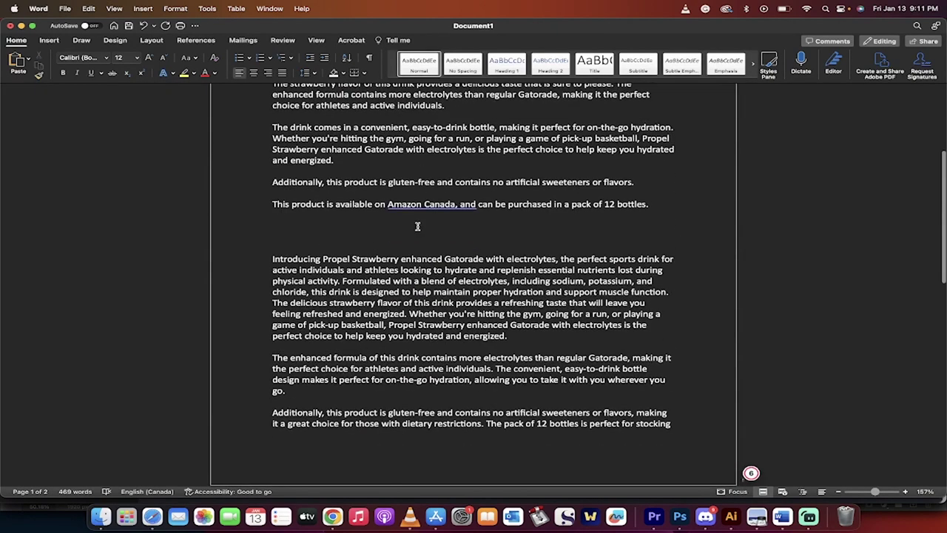
Return to ChatGPT in Chrome and examine the rewritten description against the original, from its introduction to the summary paragraph.
{"action": "key", "text": "super+Tab"}
{"action": "scroll", "coordinate": [410, 221], "scroll_direction": "up", "scroll_amount": 8}
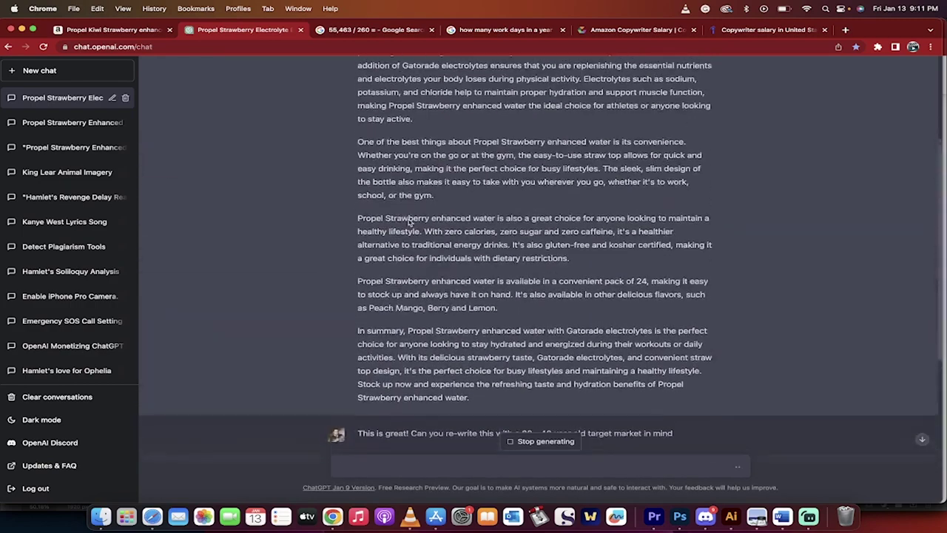
{"action": "scroll", "coordinate": [409, 221], "scroll_direction": "down", "scroll_amount": 7}
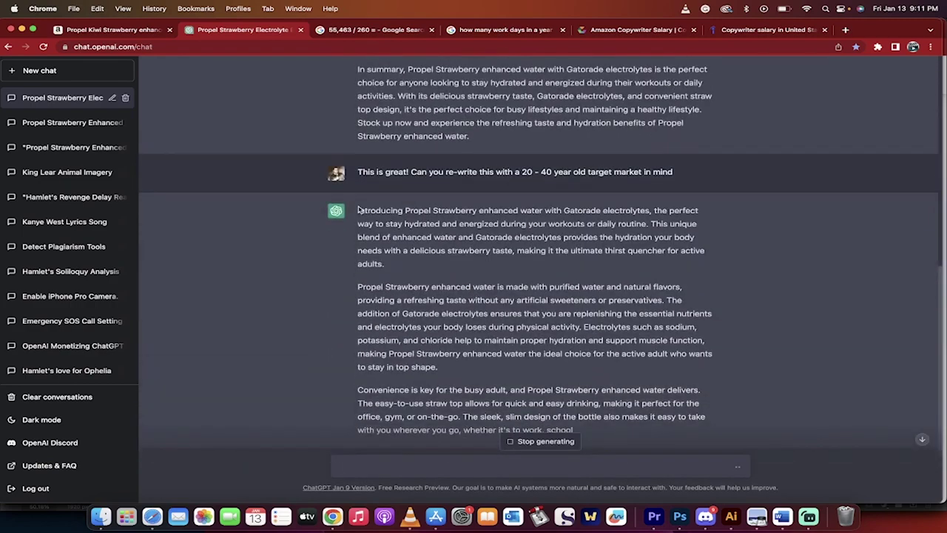
{"action": "left_click_drag", "start_coordinate": [359, 210], "coordinate": [633, 224]}
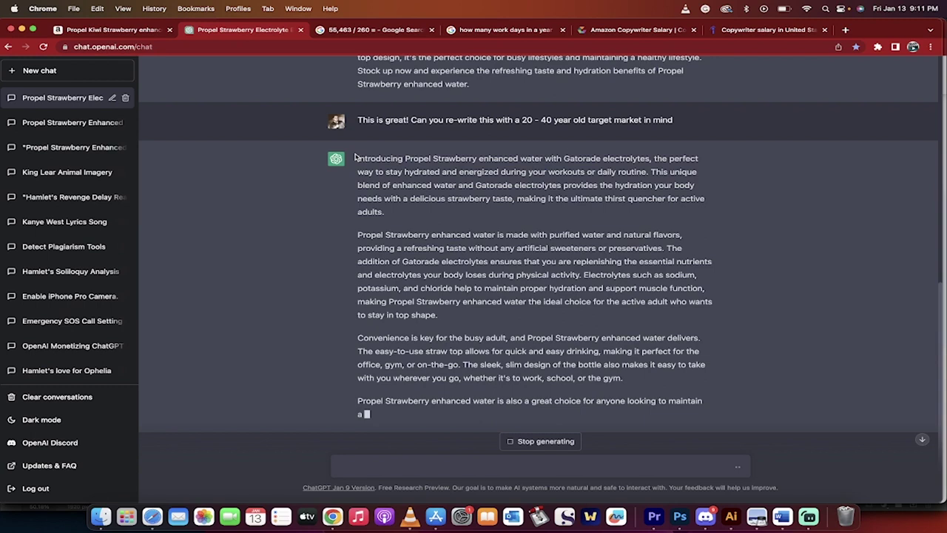
{"action": "left_click_drag", "start_coordinate": [355, 158], "coordinate": [385, 234]}
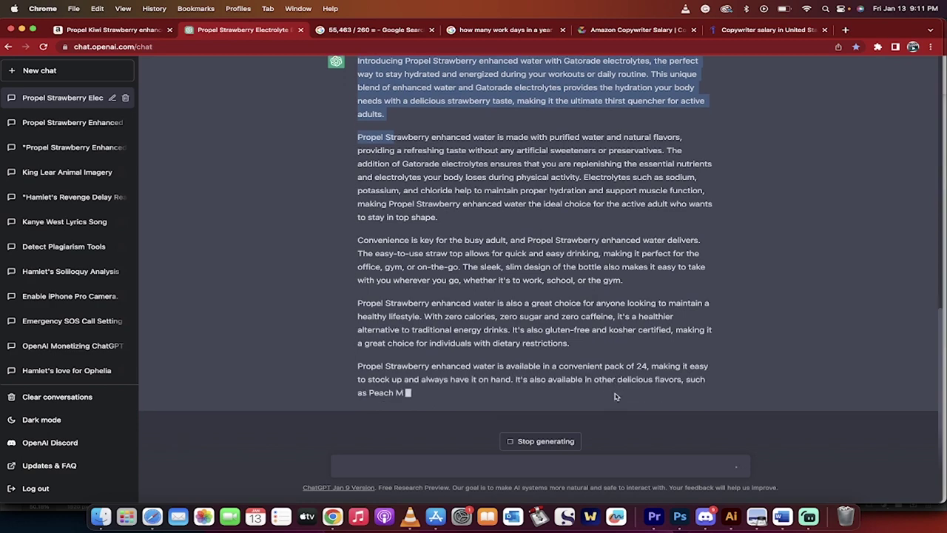
{"action": "right_click", "coordinate": [481, 226]}
{"action": "key", "text": "Escape"}
{"action": "scroll", "coordinate": [444, 192], "scroll_direction": "up", "scroll_amount": 2}
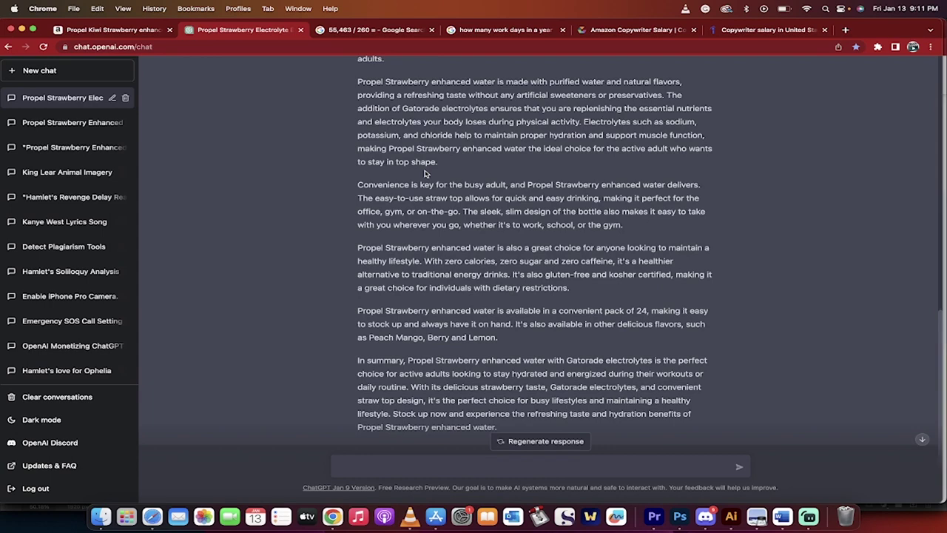
{"action": "scroll", "coordinate": [425, 174], "scroll_direction": "down", "scroll_amount": 1}
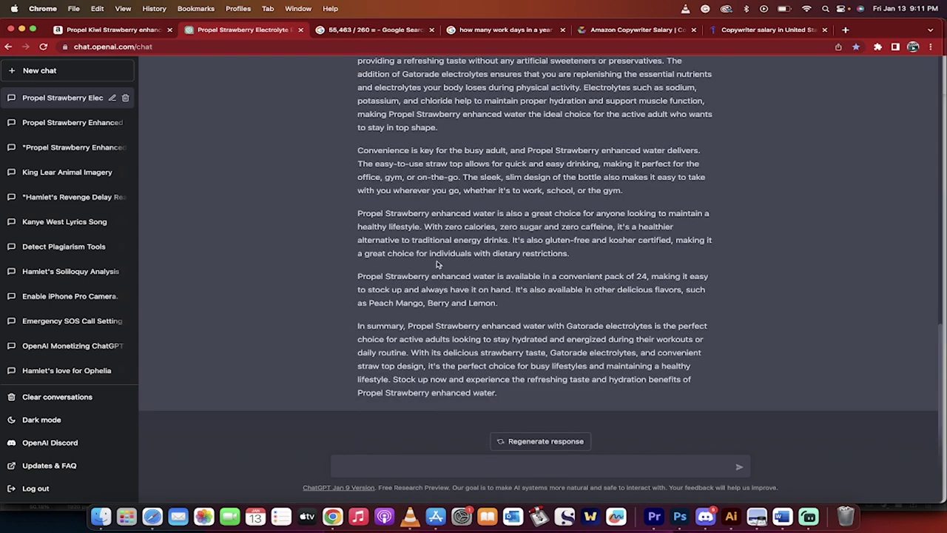